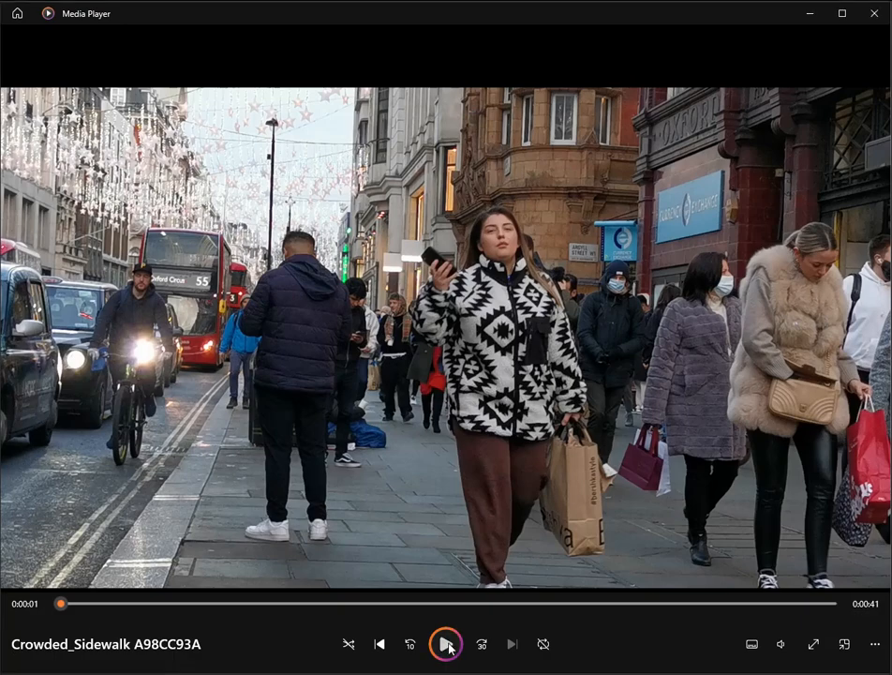
Step: Play the Crowded_Sidewalk video to about the 34-second mark, pause it and close the player
{"action": "left_click", "coordinate": [446, 643]}
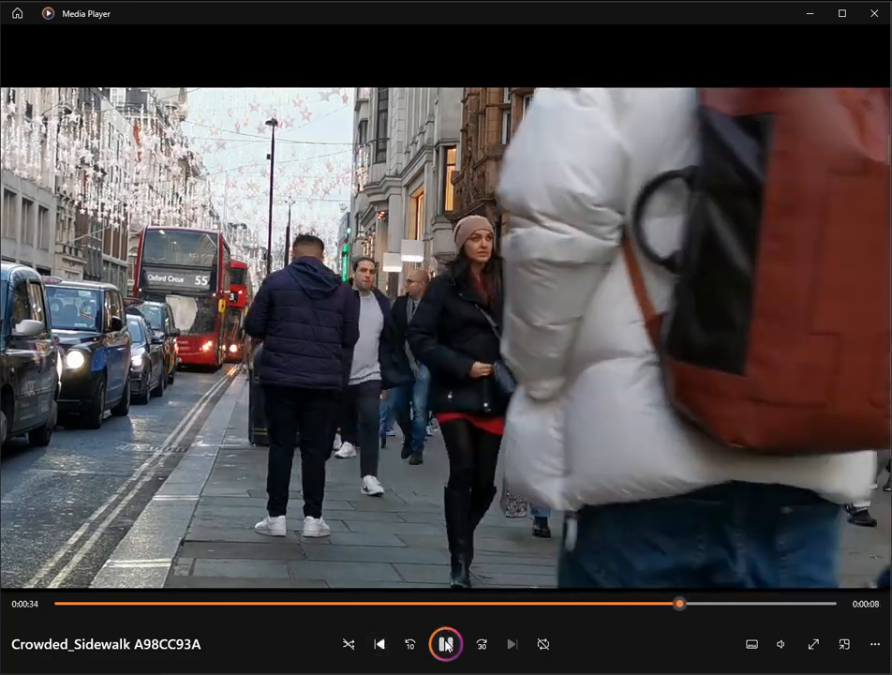
{"action": "left_click", "coordinate": [446, 644]}
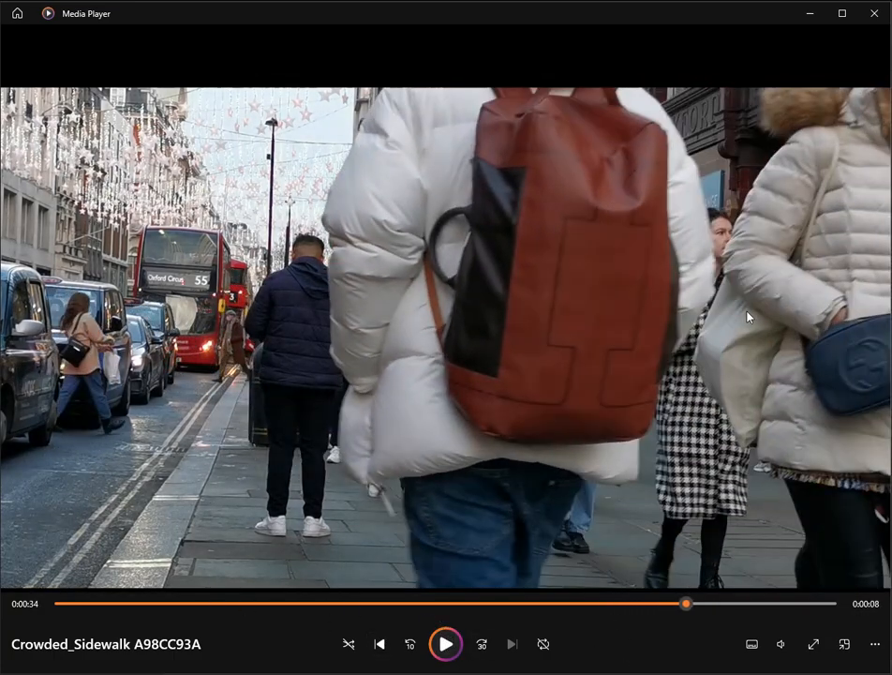
{"action": "left_click", "coordinate": [873, 16]}
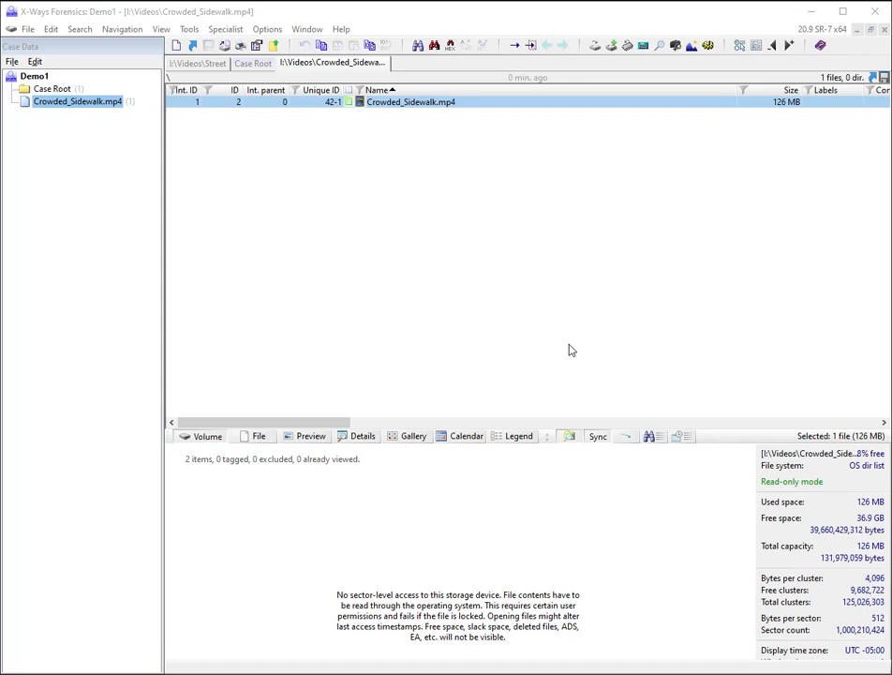
Step: Tag Crowded_Sidewalk.mp4, run the XT64_APIF.Exponent.dll X-Tension and dismiss its About information
{"action": "left_click", "coordinate": [350, 103]}
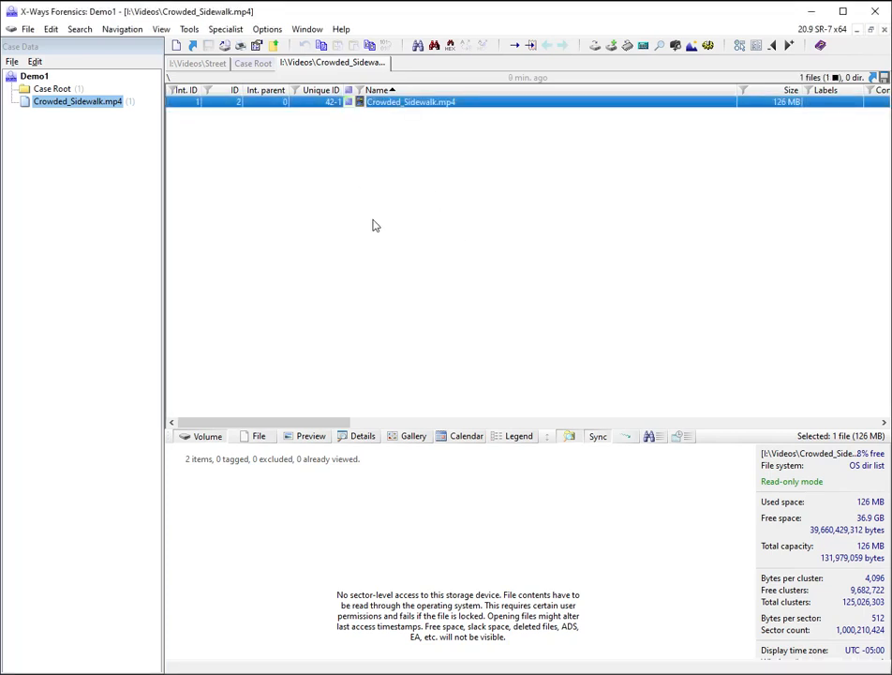
{"action": "left_click", "coordinate": [190, 29]}
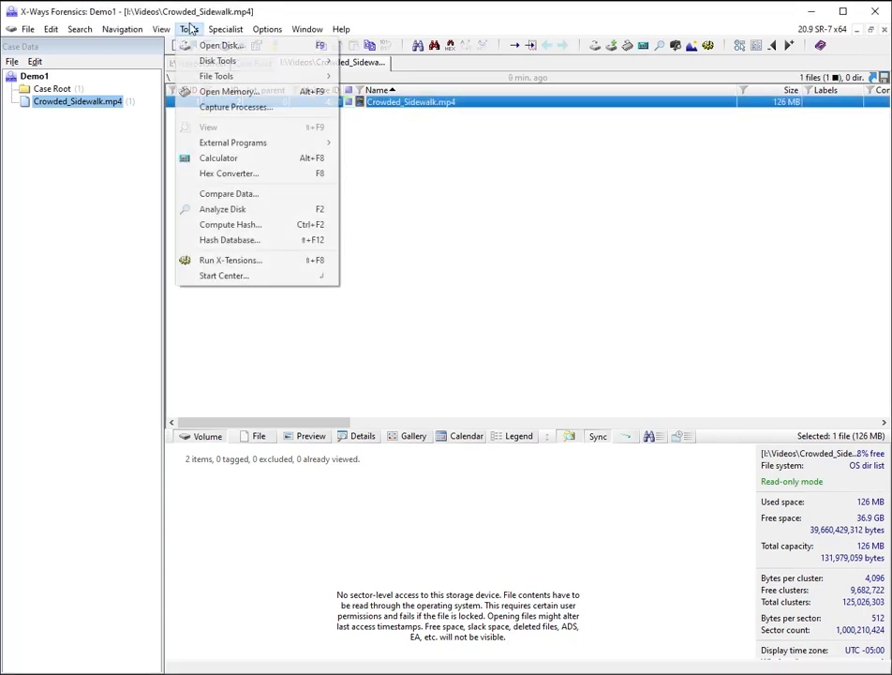
{"action": "left_click", "coordinate": [227, 259]}
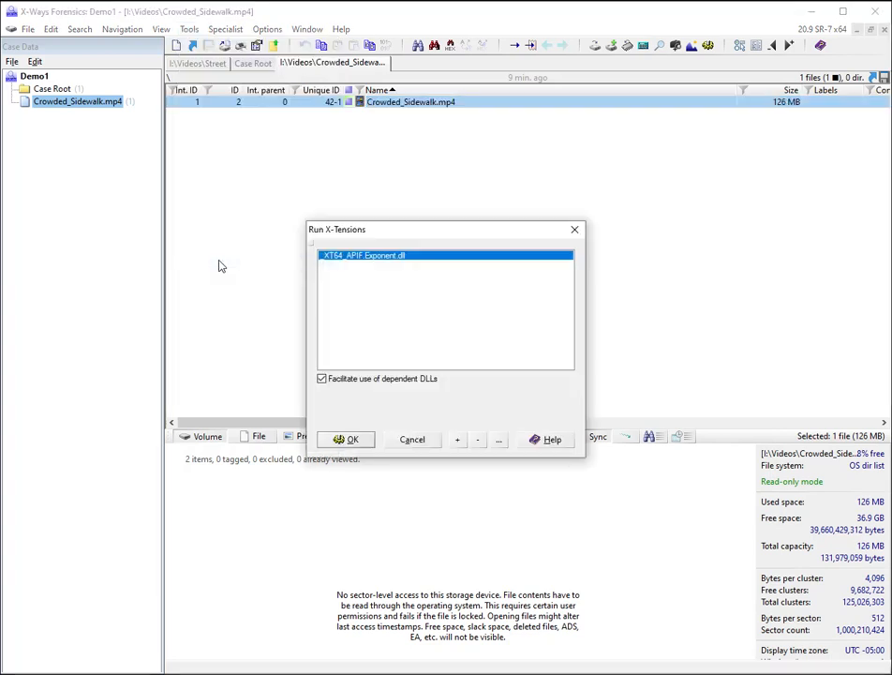
{"action": "left_click", "coordinate": [364, 437]}
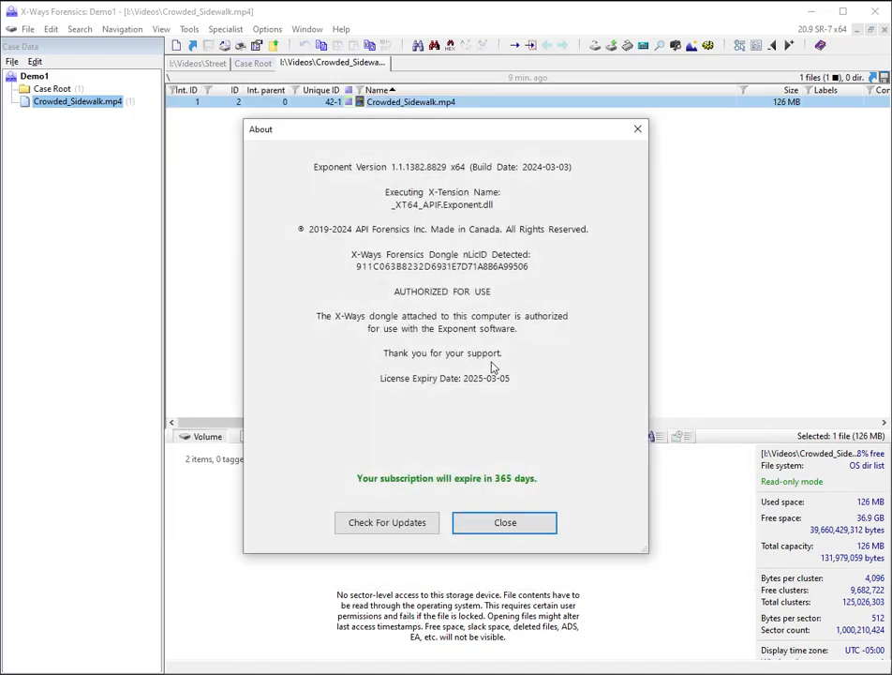
{"action": "left_click", "coordinate": [461, 522]}
Step: Start the Exponent Faces X-Tension and acknowledge the trial limitations
{"action": "mouse_move", "coordinate": [644, 309]}
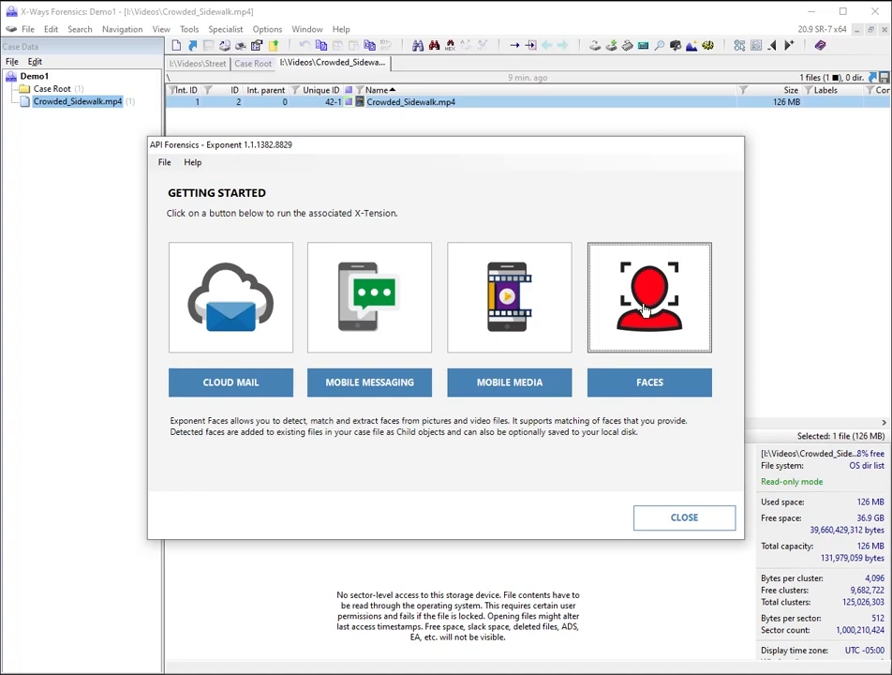
{"action": "left_click", "coordinate": [643, 309]}
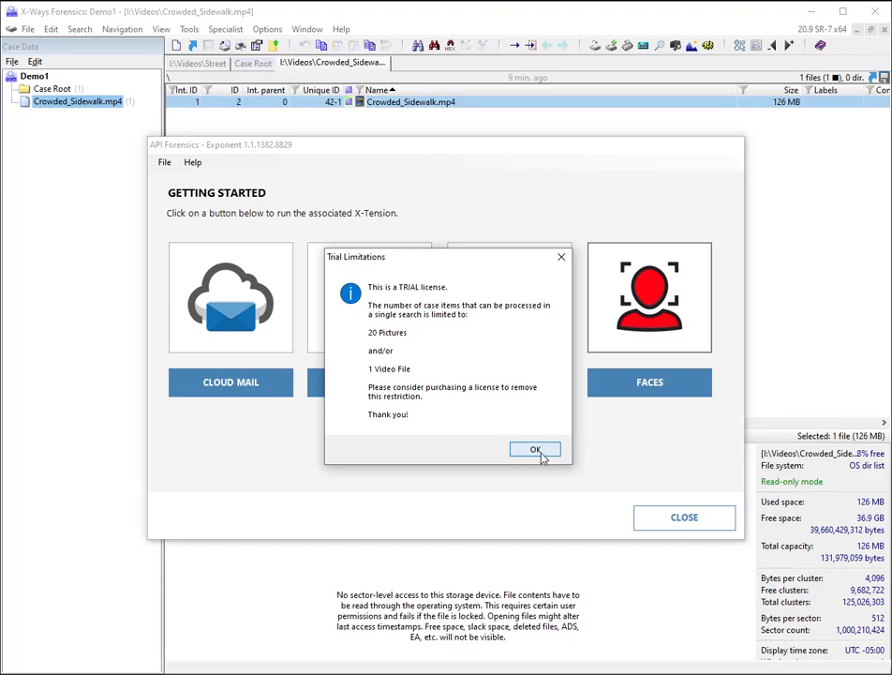
{"action": "left_click", "coordinate": [535, 451]}
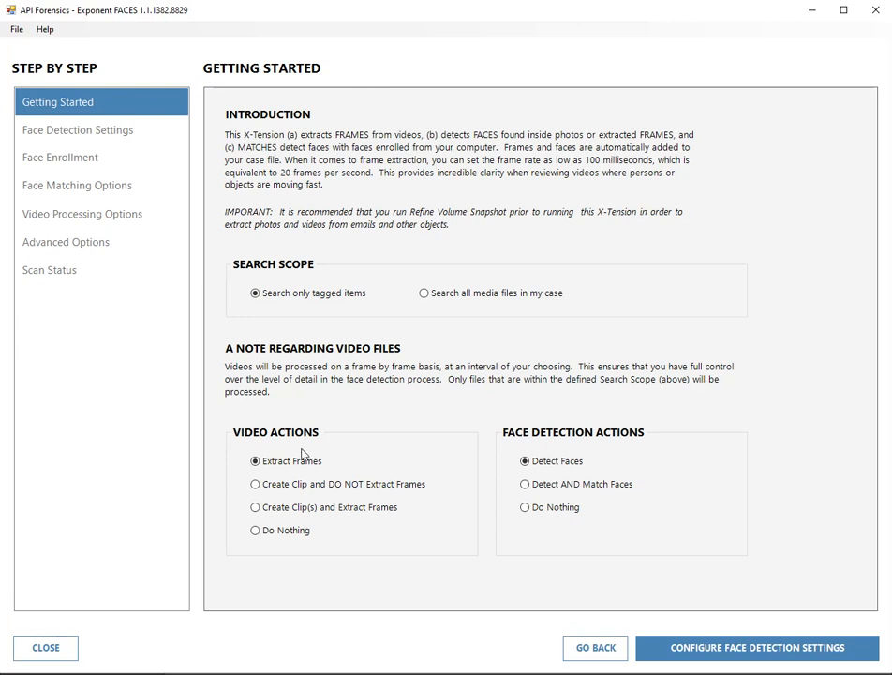
Step: Set the video action to Create Clip(s) and Extract Frames and the face action to Detect Faces, and continue to the face detection settings
{"action": "left_click", "coordinate": [255, 484]}
{"action": "left_click", "coordinate": [256, 508]}
{"action": "left_click", "coordinate": [527, 487]}
{"action": "left_click", "coordinate": [526, 463]}
{"action": "left_click", "coordinate": [526, 485]}
{"action": "left_click", "coordinate": [525, 461]}
{"action": "left_click", "coordinate": [698, 650]}
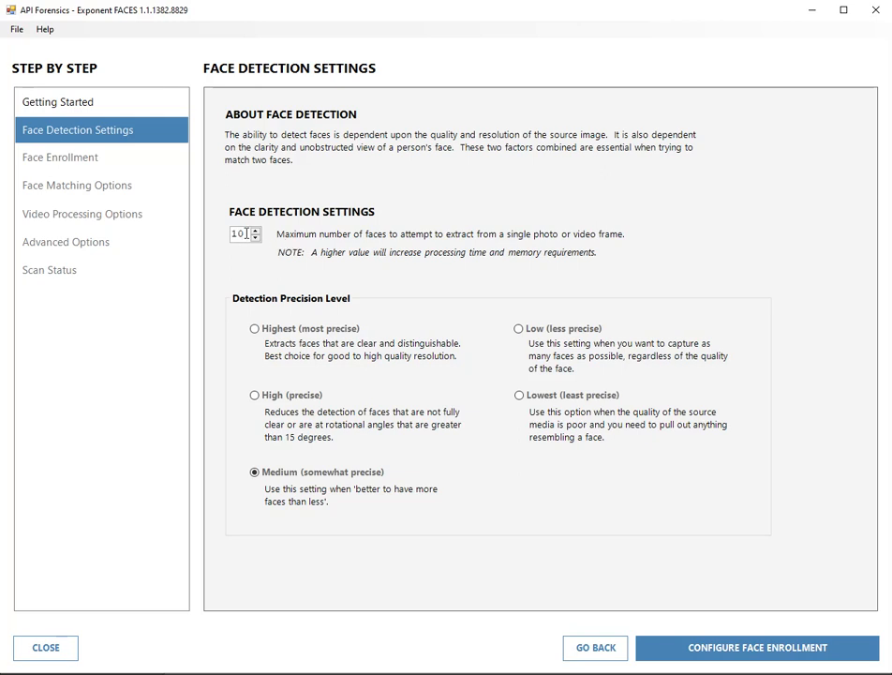
Step: Raise the maximum number of faces to extract from a single photo or video frame above 10
{"action": "left_click", "coordinate": [255, 232]}
{"action": "left_click", "coordinate": [256, 231]}
{"action": "left_click", "coordinate": [256, 231]}
{"action": "left_click", "coordinate": [256, 232]}
{"action": "left_click", "coordinate": [256, 231]}
{"action": "left_click", "coordinate": [256, 232]}
{"action": "left_click", "coordinate": [256, 231]}
{"action": "left_click", "coordinate": [256, 231]}
{"action": "left_click", "coordinate": [255, 231]}
{"action": "left_click", "coordinate": [256, 231]}
Step: Set the detection precision to Medium (somewhat precise) and skip face enrollment and matching to reach the video processing options
{"action": "left_click", "coordinate": [262, 397]}
{"action": "left_click", "coordinate": [256, 331]}
{"action": "left_click", "coordinate": [255, 474]}
{"action": "left_click", "coordinate": [663, 655]}
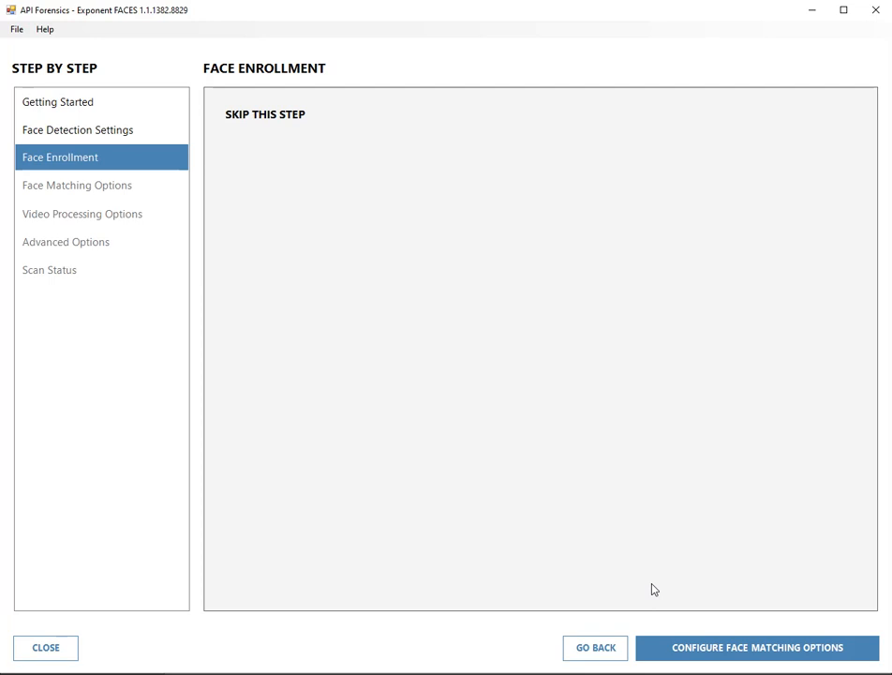
{"action": "left_click", "coordinate": [695, 654]}
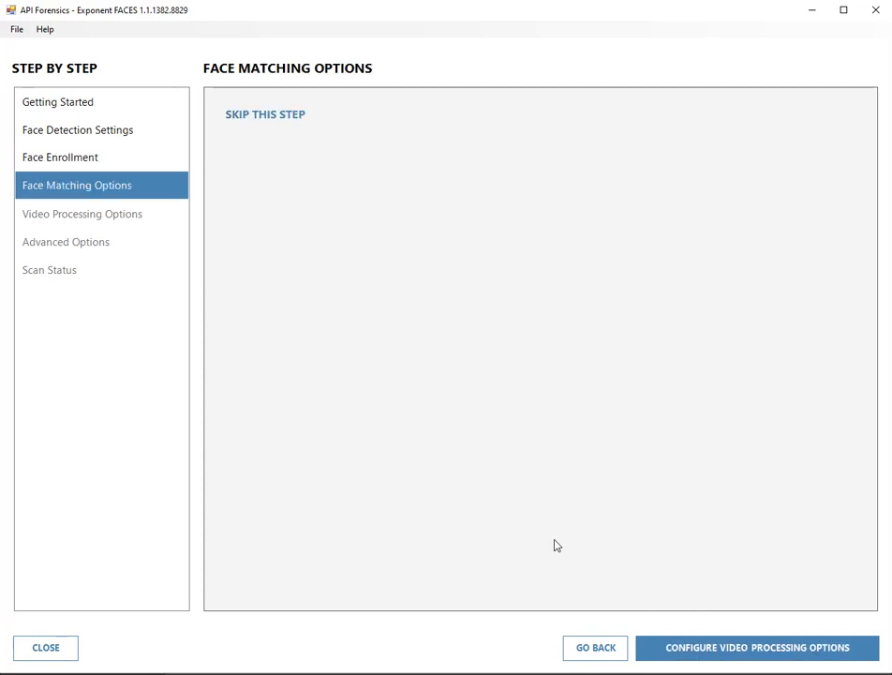
{"action": "left_click", "coordinate": [730, 653]}
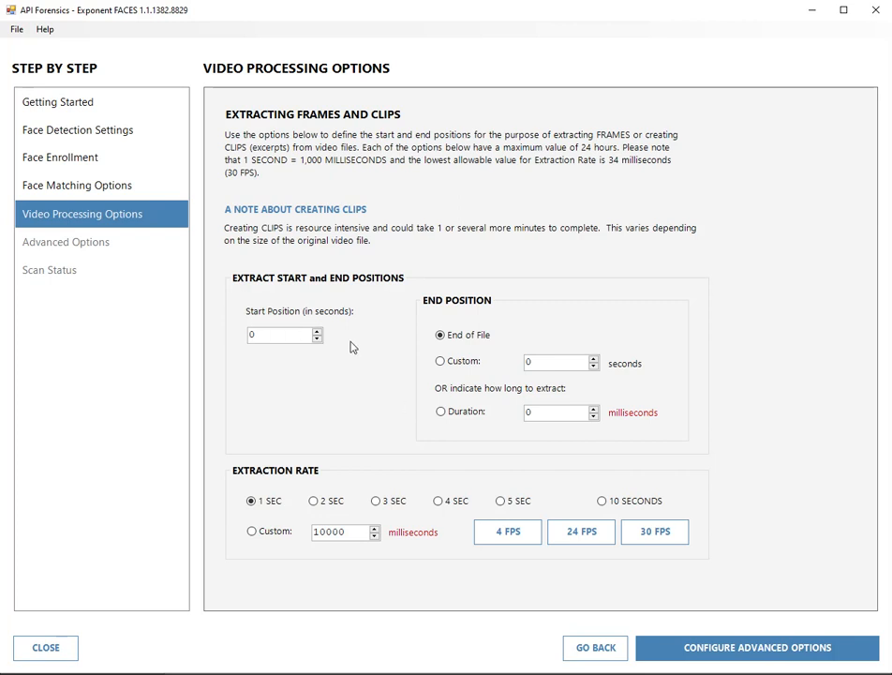
Step: Set the extraction start position to 12 seconds
{"action": "left_click", "coordinate": [316, 331]}
{"action": "left_click", "coordinate": [318, 332]}
{"action": "left_click", "coordinate": [317, 332]}
{"action": "left_click", "coordinate": [318, 332]}
{"action": "left_click", "coordinate": [317, 331]}
{"action": "left_click", "coordinate": [318, 331]}
{"action": "left_click", "coordinate": [317, 331]}
{"action": "left_click", "coordinate": [317, 332]}
{"action": "left_click", "coordinate": [318, 332]}
{"action": "left_click", "coordinate": [318, 331]}
Step: Set a custom extraction end position of 17 seconds
{"action": "left_click", "coordinate": [592, 358]}
{"action": "left_click", "coordinate": [592, 359]}
{"action": "left_click", "coordinate": [592, 359]}
{"action": "left_click", "coordinate": [593, 359]}
{"action": "left_click", "coordinate": [593, 360]}
{"action": "left_click", "coordinate": [593, 359]}
{"action": "left_click", "coordinate": [593, 360]}
{"action": "left_click", "coordinate": [593, 359]}
{"action": "left_click", "coordinate": [593, 360]}
{"action": "left_click", "coordinate": [593, 360]}
{"action": "left_click", "coordinate": [593, 360]}
Step: Try the preset extraction rates, and set a custom extraction rate of 500 milliseconds
{"action": "left_click", "coordinate": [507, 532]}
{"action": "left_click", "coordinate": [577, 542]}
{"action": "left_click", "coordinate": [658, 545]}
{"action": "left_click", "coordinate": [251, 503]}
{"action": "left_click", "coordinate": [255, 534]}
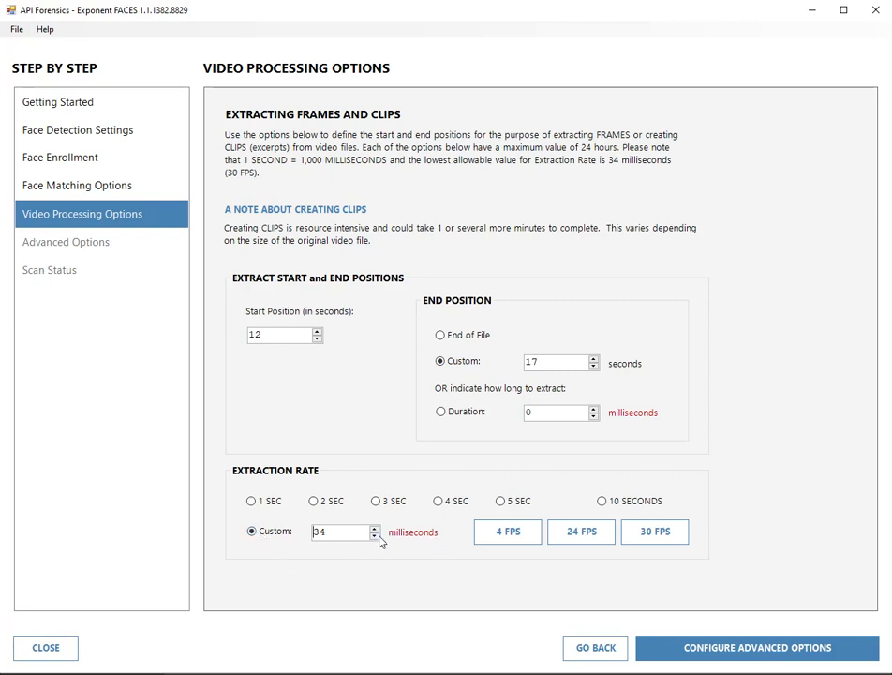
{"action": "left_click_drag", "start_coordinate": [355, 531], "coordinate": [301, 543]}
{"action": "type", "text": "500"}
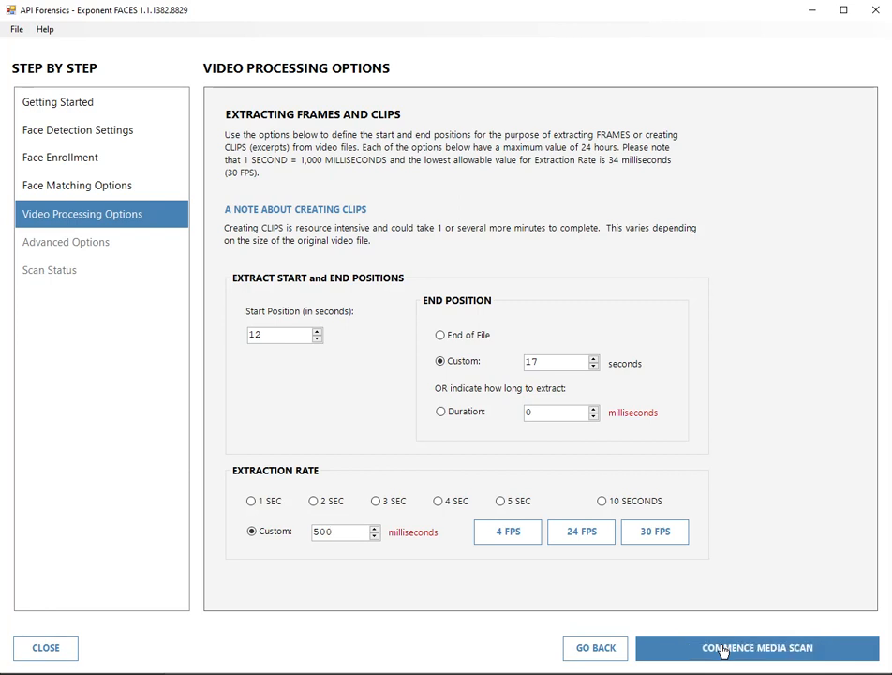
Step: Continue to the advanced options, enable the face preview and start the media scan
{"action": "left_click", "coordinate": [724, 648]}
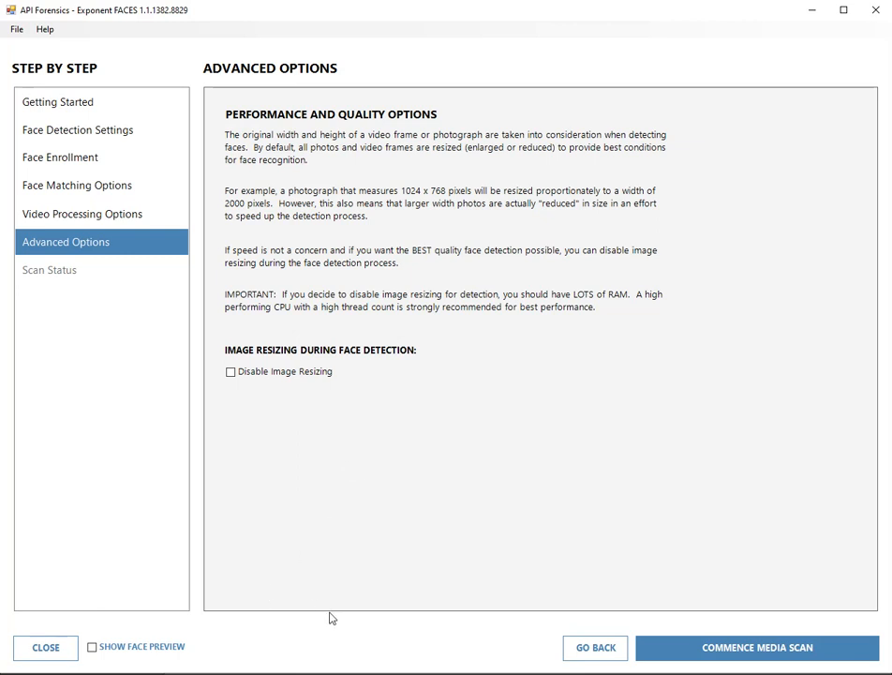
{"action": "left_click", "coordinate": [92, 649]}
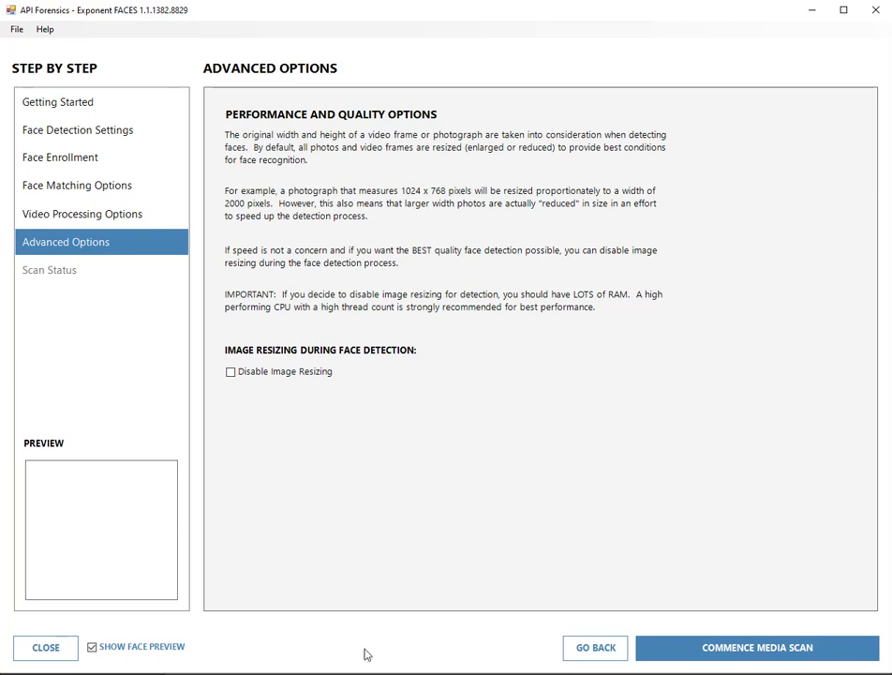
{"action": "left_click", "coordinate": [733, 654]}
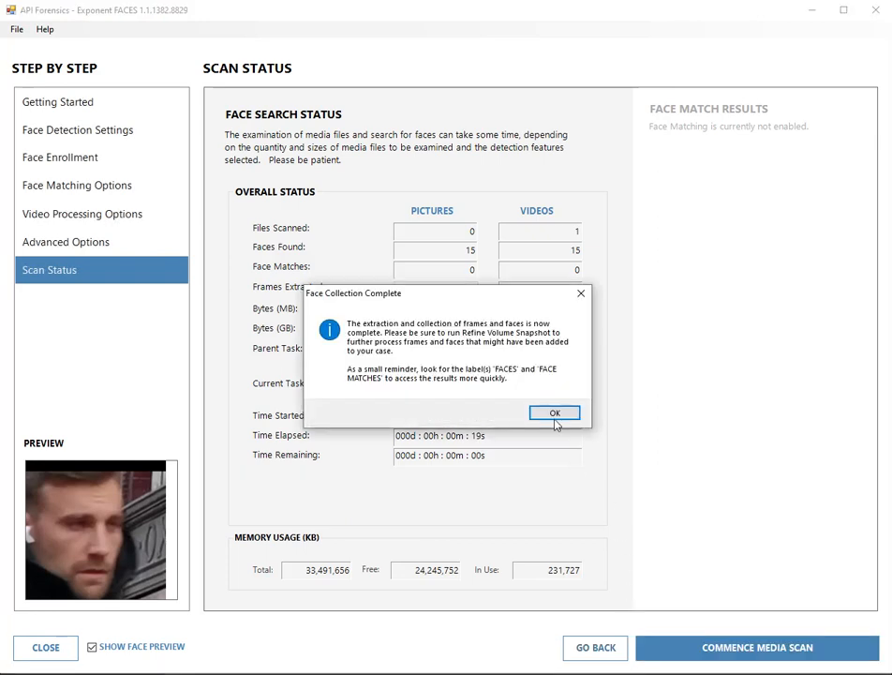
Step: Acknowledge the completed face collection and close Exponent Faces and the Exponent launcher
{"action": "left_click", "coordinate": [552, 413]}
{"action": "left_click", "coordinate": [57, 655]}
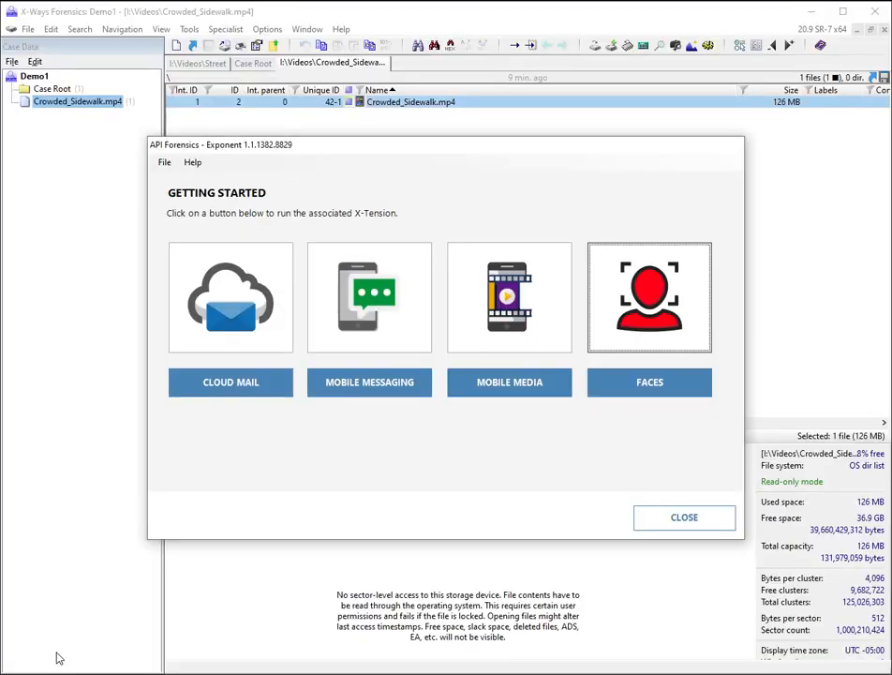
{"action": "left_click", "coordinate": [672, 526]}
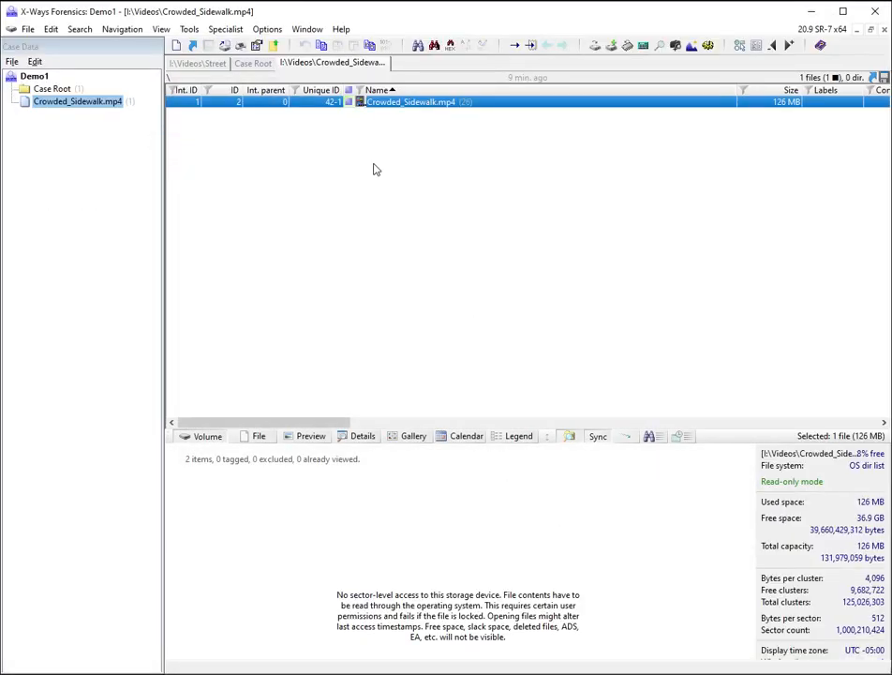
Step: Explore the child objects of Crowded_Sidewalk.mp4, view the extracted clip in the external media player and close the player
{"action": "double_click", "coordinate": [405, 105]}
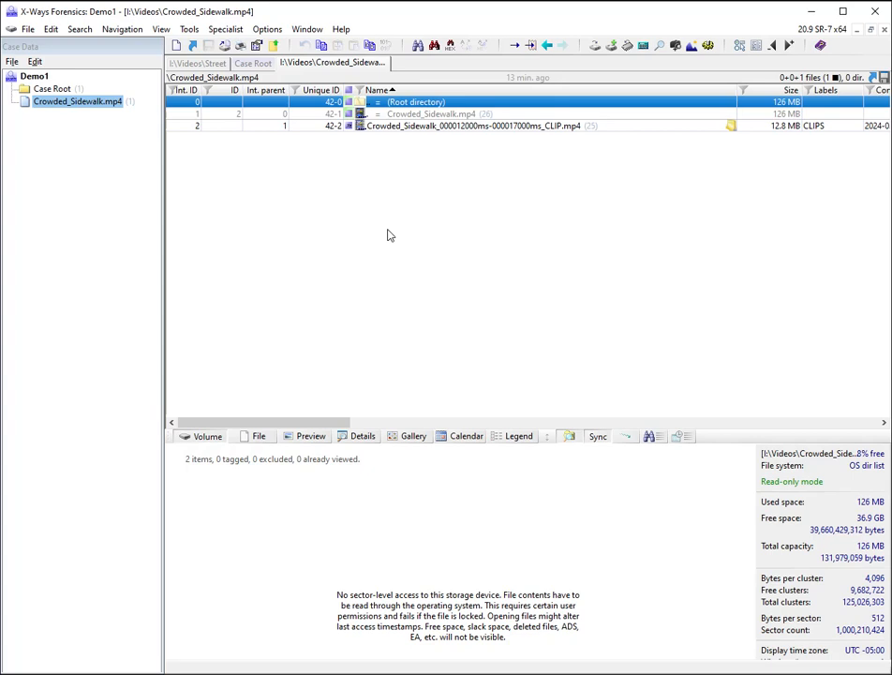
{"action": "left_click", "coordinate": [446, 130]}
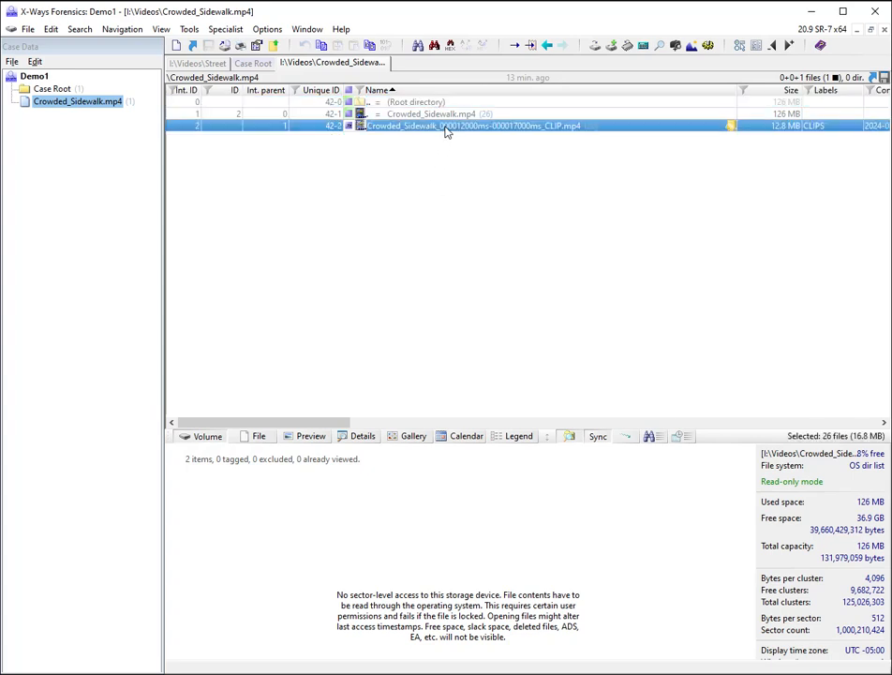
{"action": "right_click", "coordinate": [446, 130]}
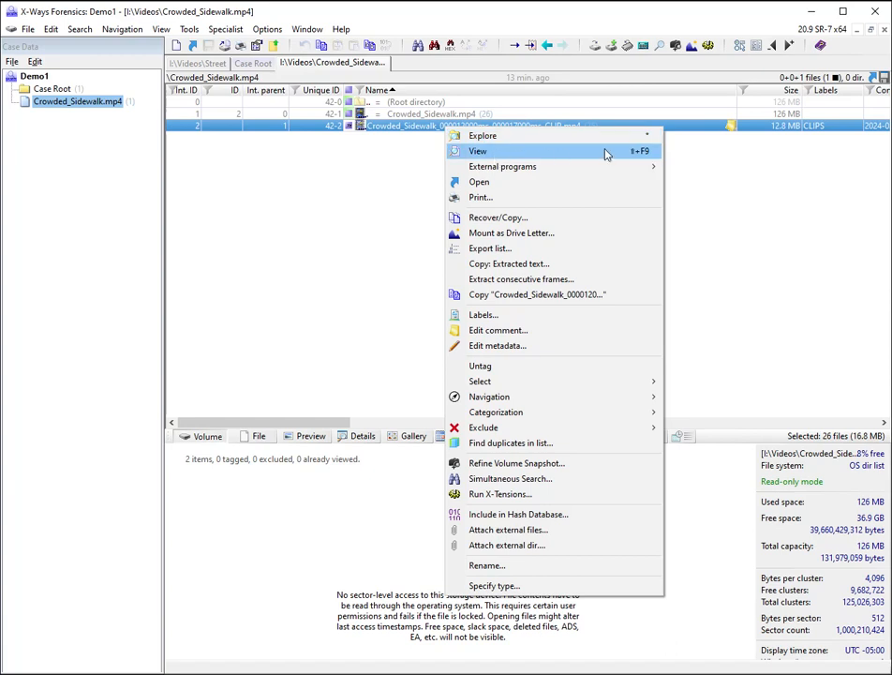
{"action": "mouse_move", "coordinate": [570, 170]}
{"action": "left_click", "coordinate": [720, 167]}
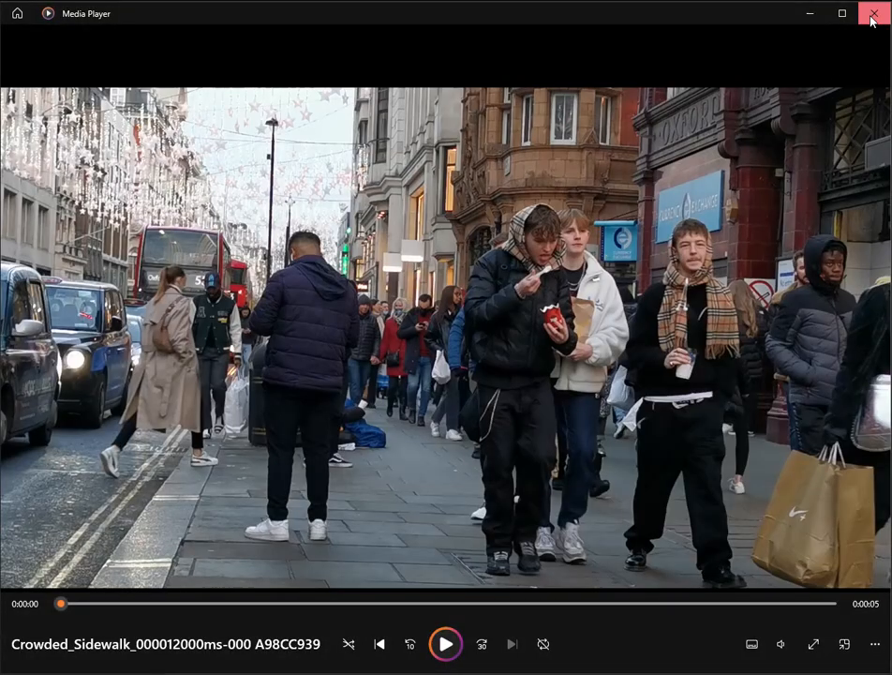
{"action": "left_click", "coordinate": [870, 14]}
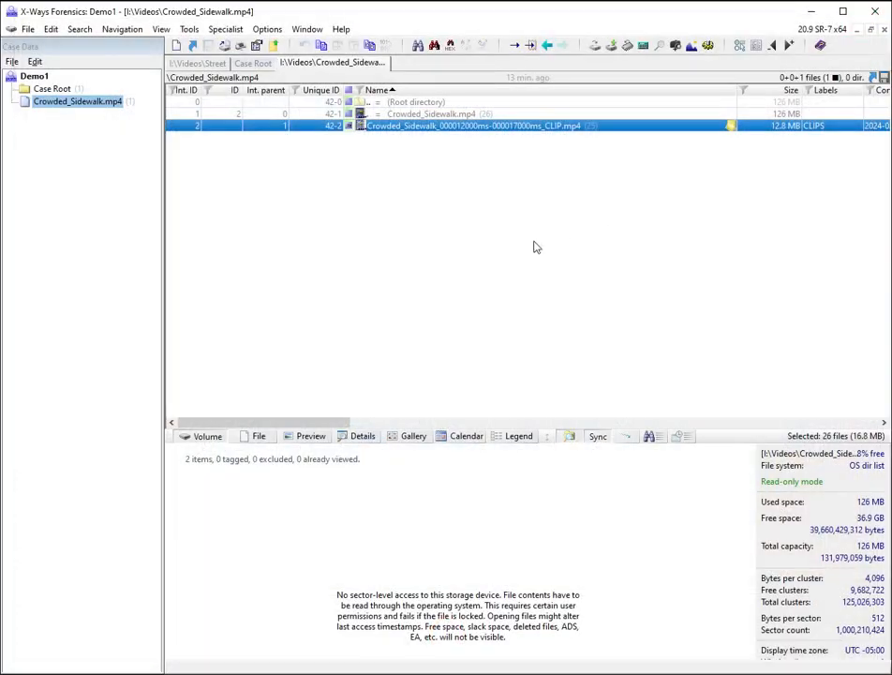
Step: Explore the clip's extracted frames, open the 2000 ms frame and preview each of its three face images
{"action": "double_click", "coordinate": [461, 133]}
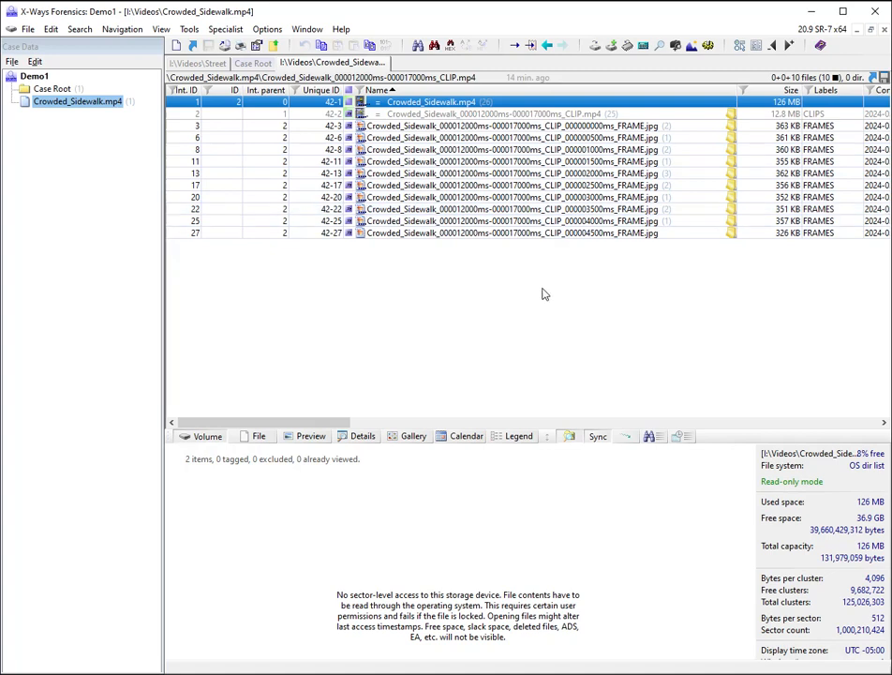
{"action": "left_click", "coordinate": [552, 175]}
{"action": "double_click", "coordinate": [552, 175]}
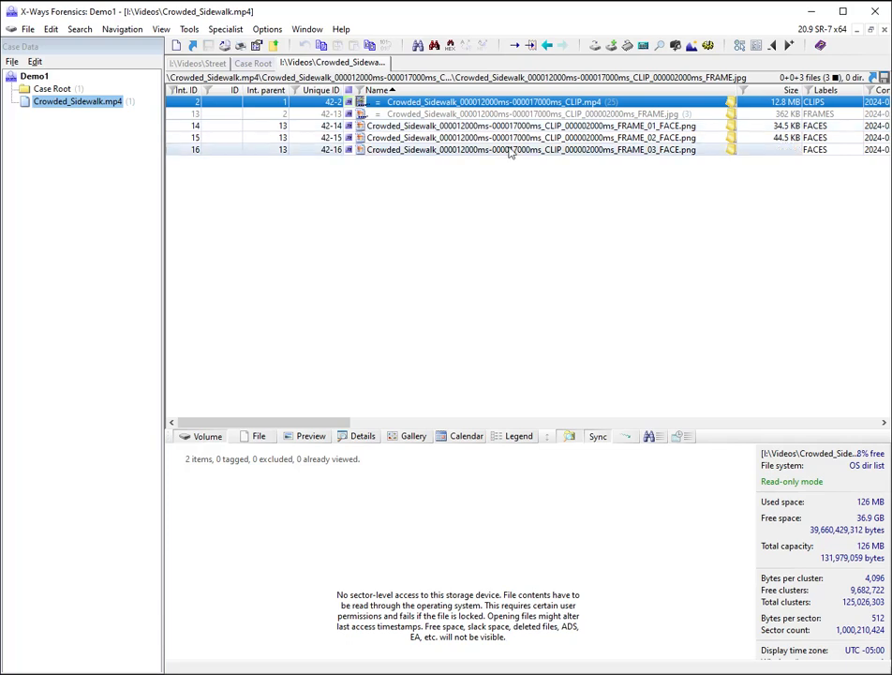
{"action": "left_click", "coordinate": [311, 436]}
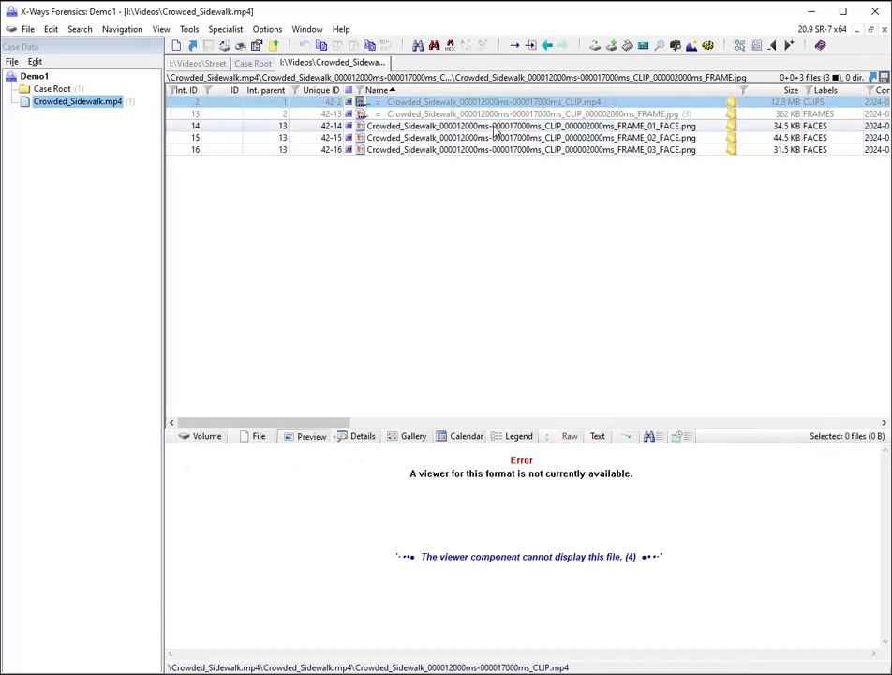
{"action": "left_click", "coordinate": [482, 127]}
{"action": "left_click", "coordinate": [480, 139]}
{"action": "left_click", "coordinate": [479, 150]}
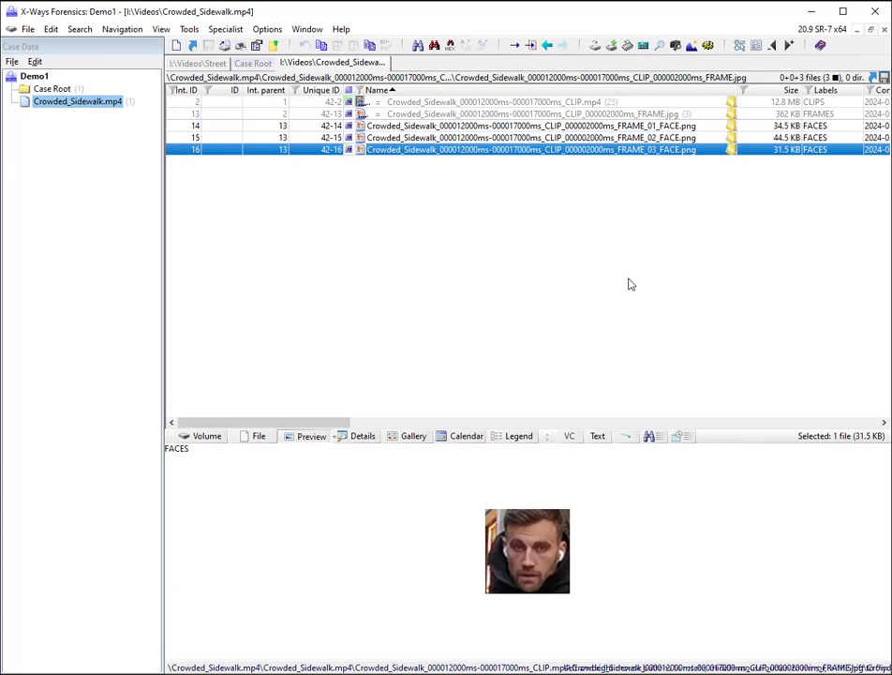
Step: Narrow the Name column so the label, creation date and description columns fit in the file list
{"action": "left_click_drag", "start_coordinate": [738, 90], "coordinate": [761, 90]}
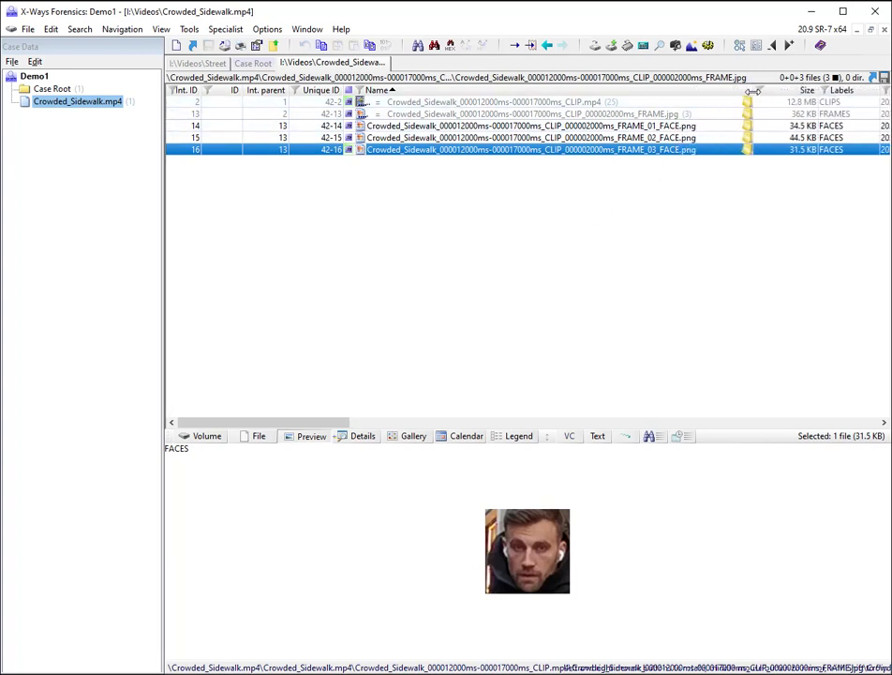
{"action": "left_click", "coordinate": [641, 225]}
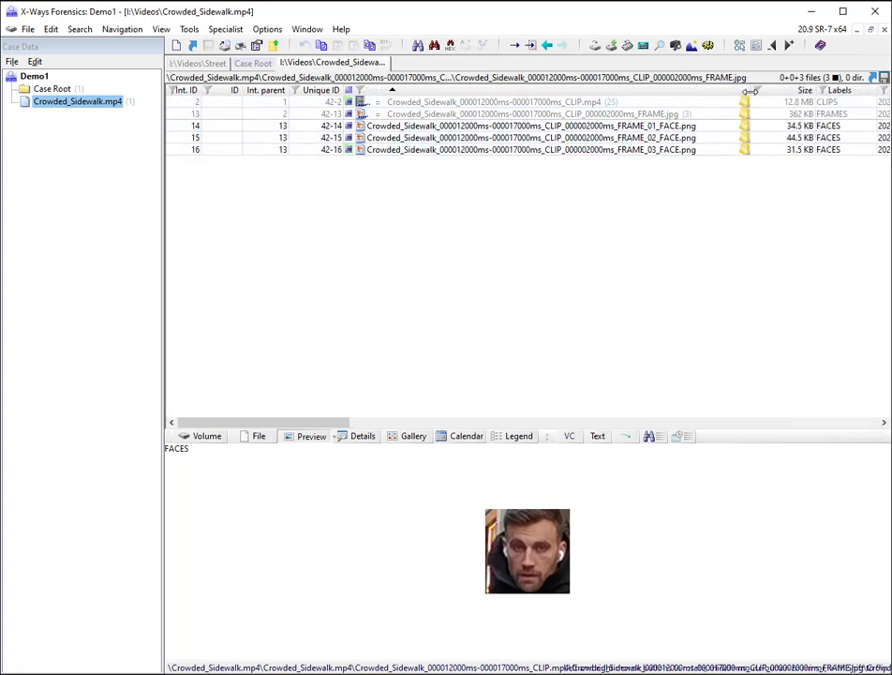
{"action": "left_click_drag", "start_coordinate": [761, 90], "coordinate": [559, 90]}
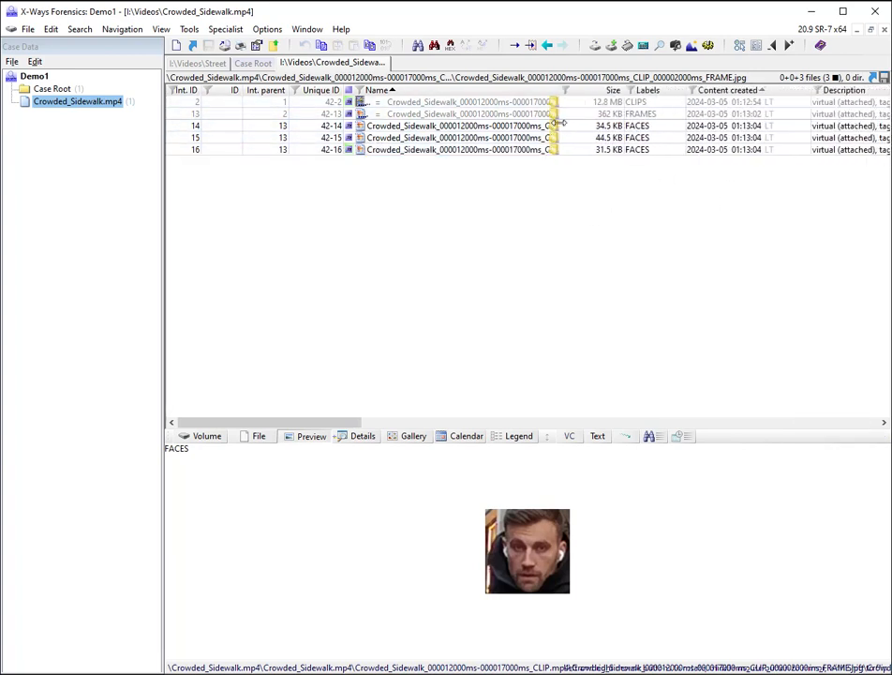
Step: Filter the file list by the FACES label
{"action": "left_click", "coordinate": [634, 91]}
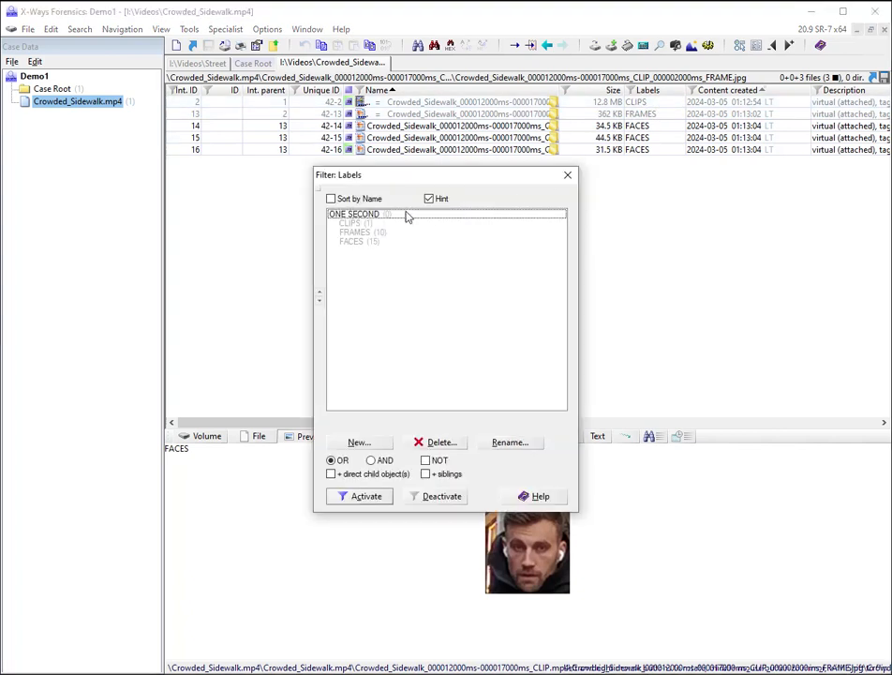
{"action": "left_click", "coordinate": [356, 232]}
{"action": "left_click", "coordinate": [360, 242]}
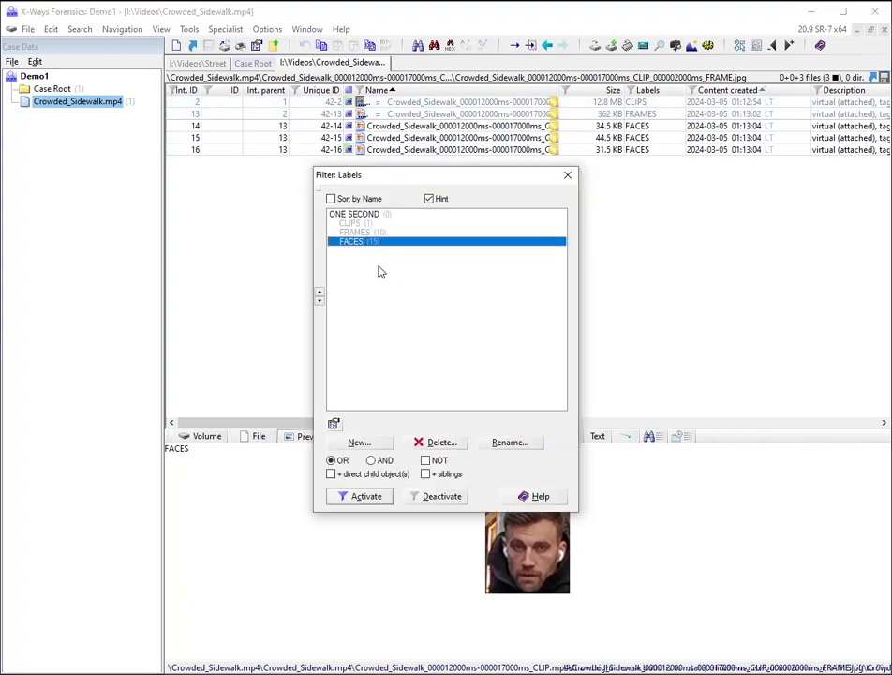
{"action": "left_click", "coordinate": [368, 497]}
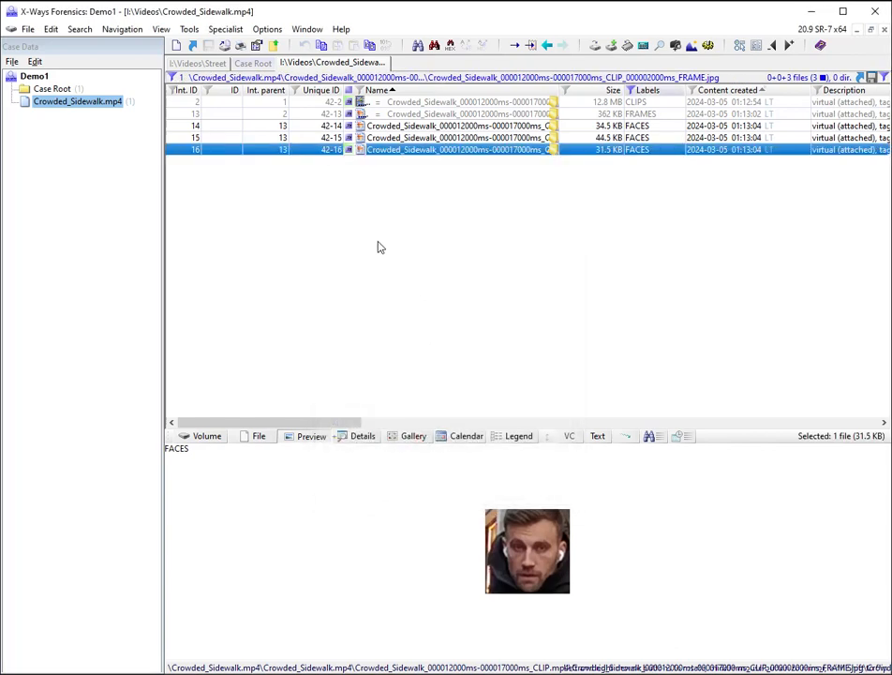
Step: List all of Crowded_Sidewalk.mp4 recursively, display the filtered faces as a gallery and select matching pictures of the bearded man with earbuds
{"action": "right_click", "coordinate": [86, 98]}
{"action": "left_click", "coordinate": [110, 110]}
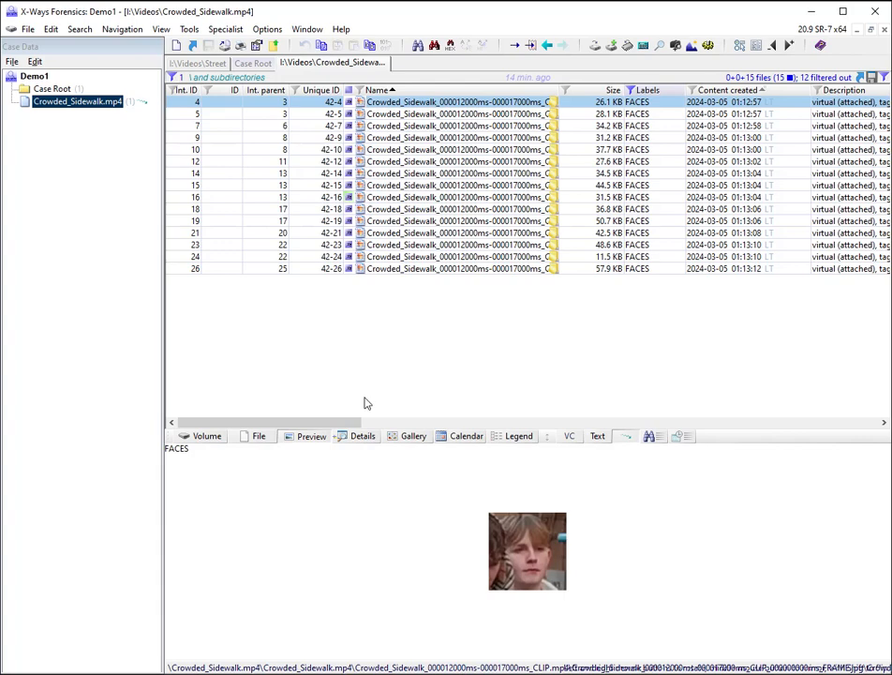
{"action": "left_click", "coordinate": [418, 438]}
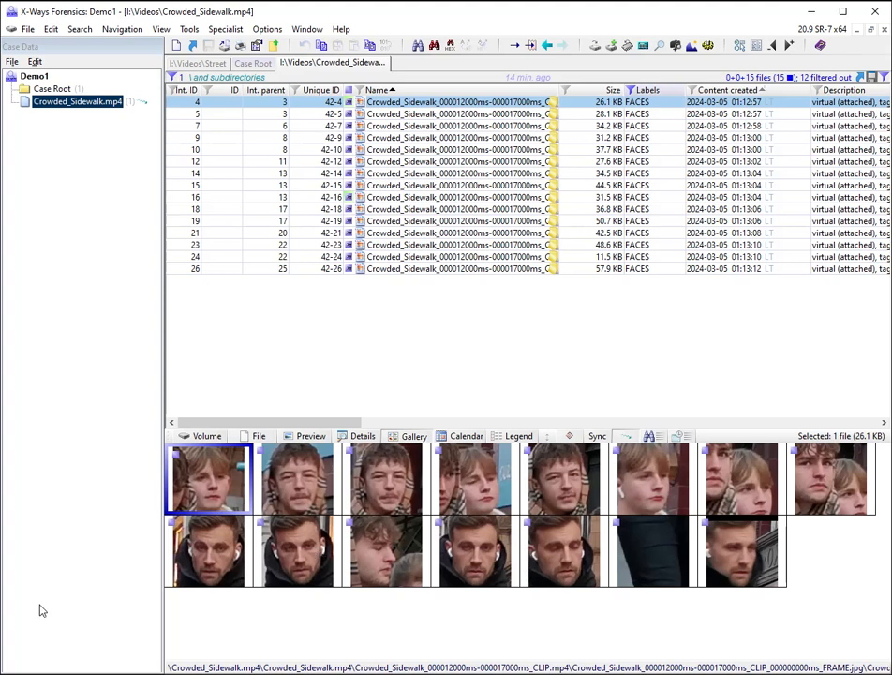
{"action": "left_click", "coordinate": [304, 552]}
{"action": "left_click", "coordinate": [494, 553]}
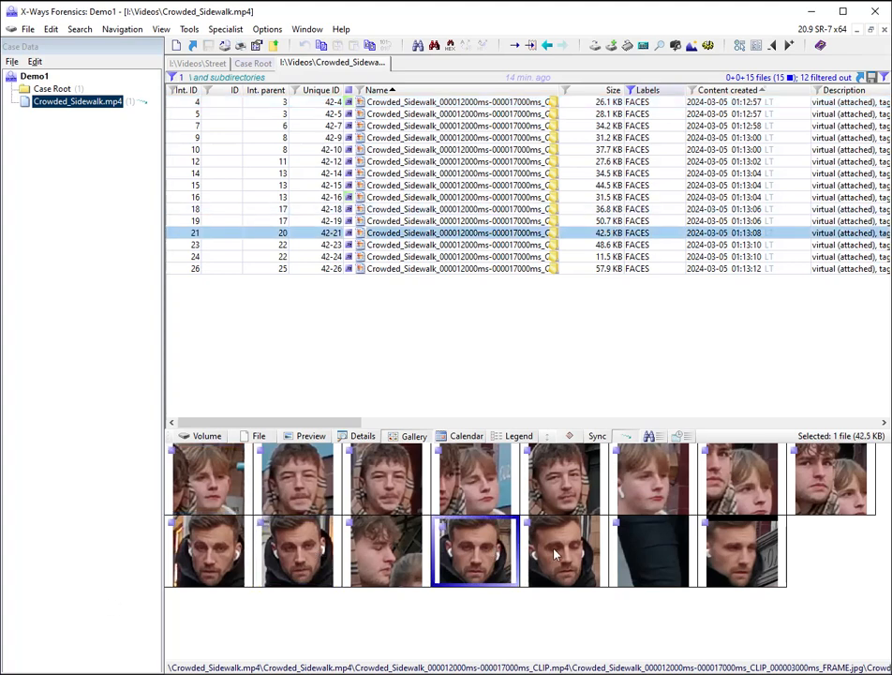